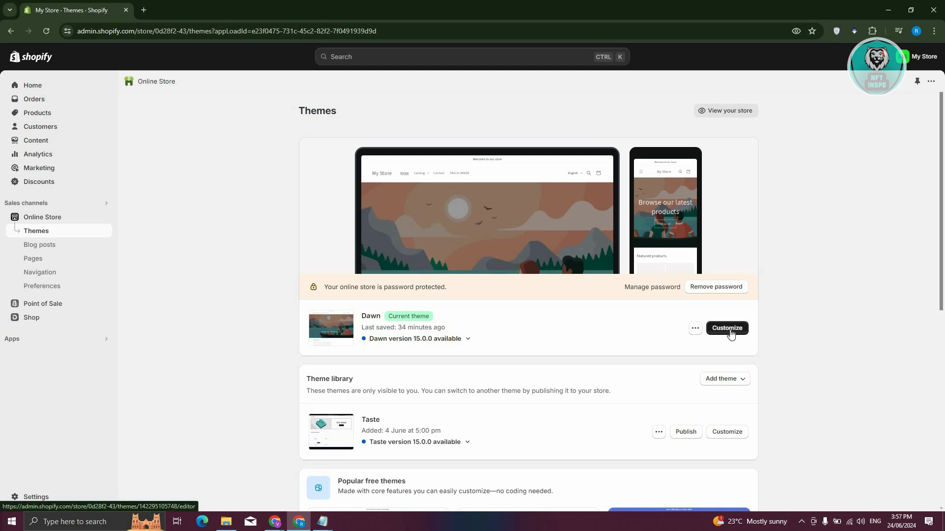
- Open the Dawn theme's code editor and view the theme.liquid and cart.json files
{"action": "left_click", "coordinate": [693, 329]}
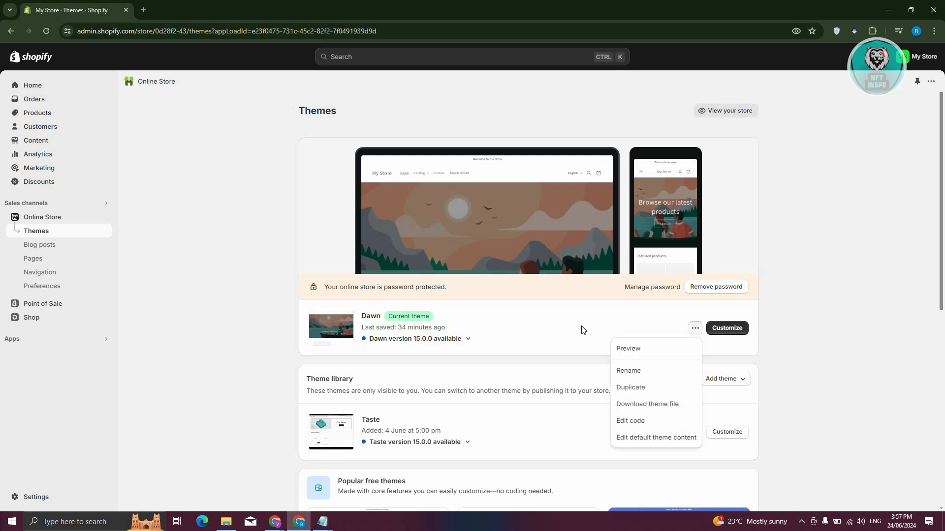
{"action": "left_click", "coordinate": [645, 422]}
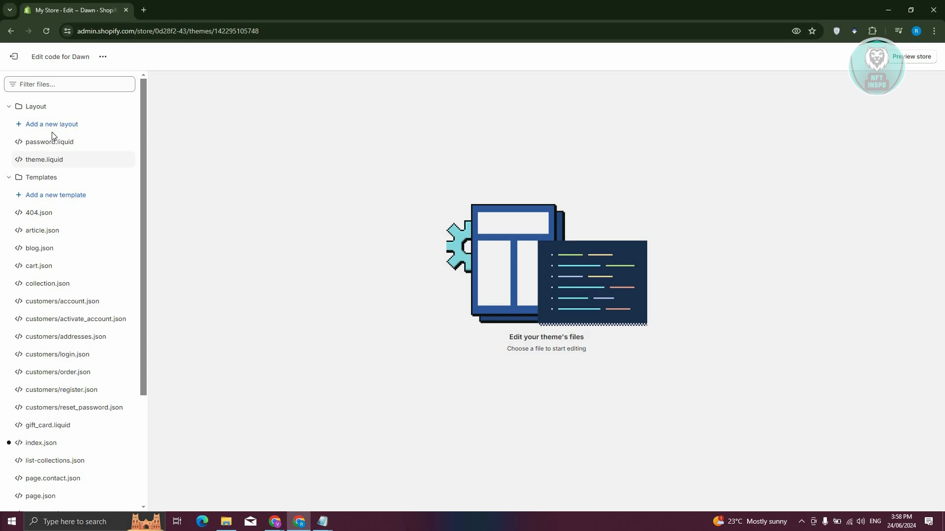
{"action": "left_click", "coordinate": [74, 162]}
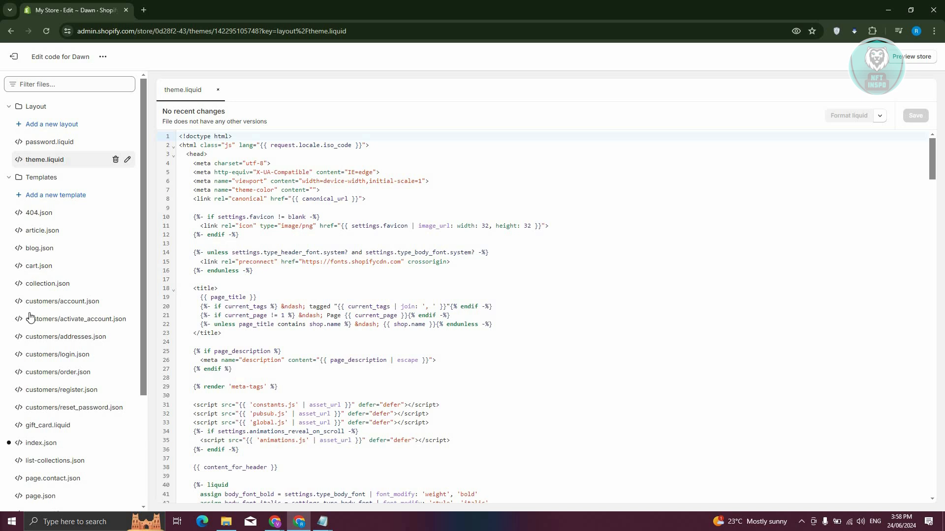
{"action": "left_click", "coordinate": [57, 268]}
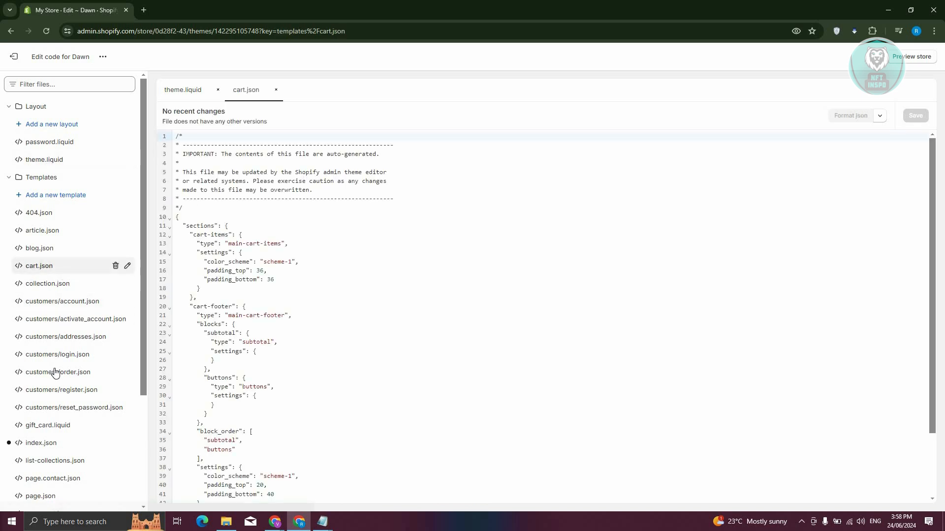
{"action": "scroll", "coordinate": [74, 364], "scroll_direction": "down", "scroll_amount": 3}
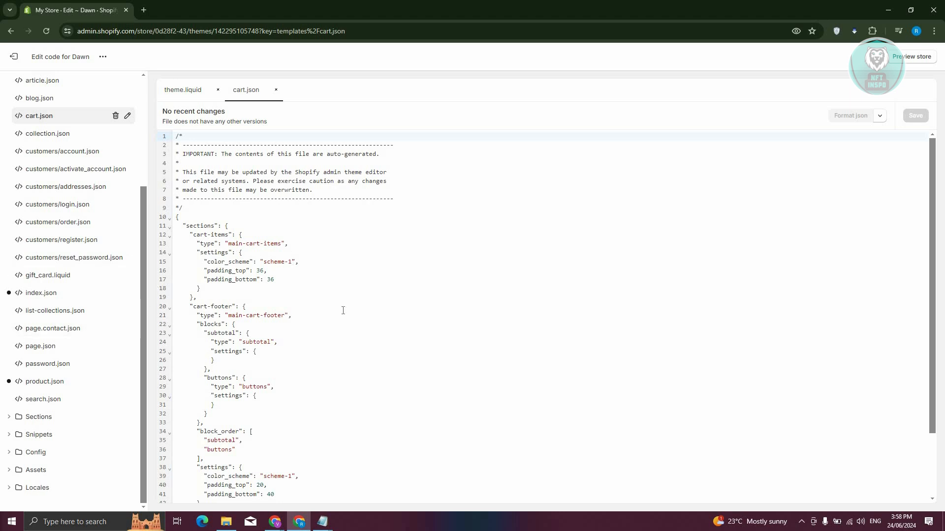
{"action": "left_click", "coordinate": [189, 94]}
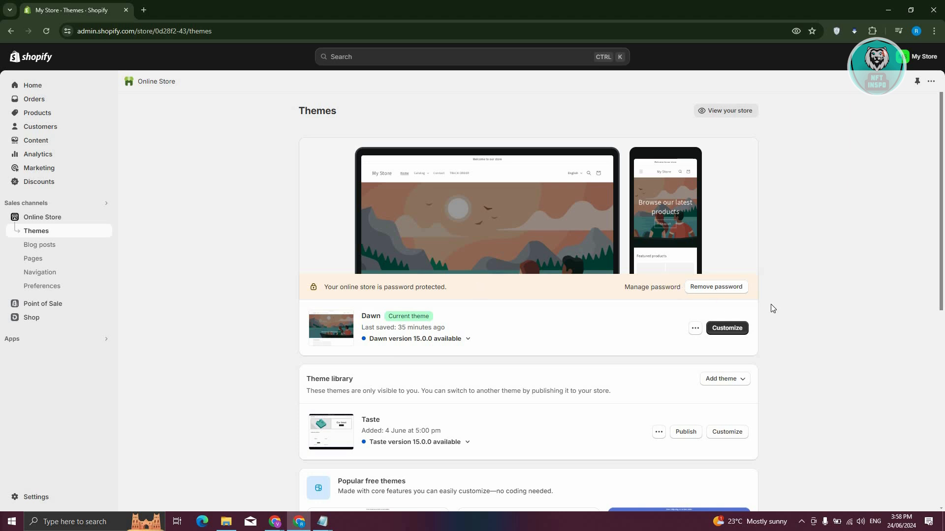
- Open the Dawn theme for customization and look through the home page in the mobile preview
{"action": "left_click", "coordinate": [742, 338]}
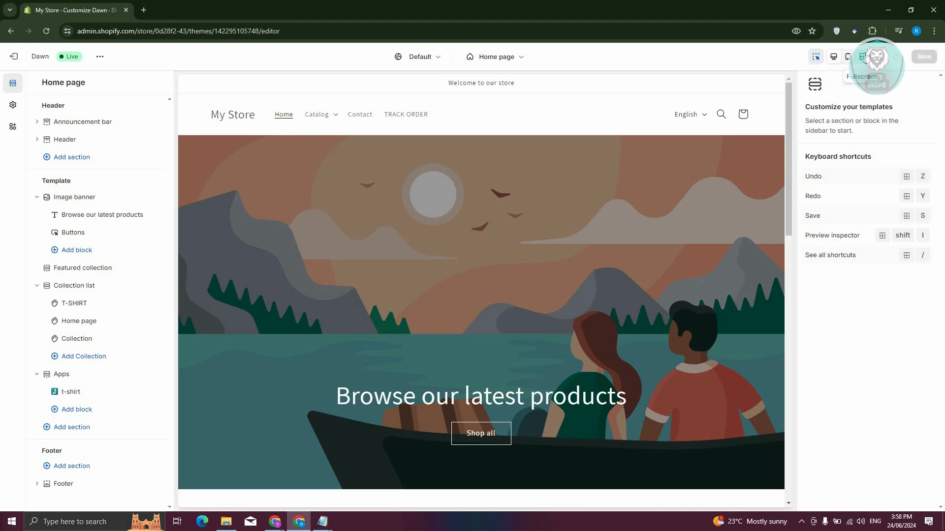
{"action": "left_click", "coordinate": [848, 57]}
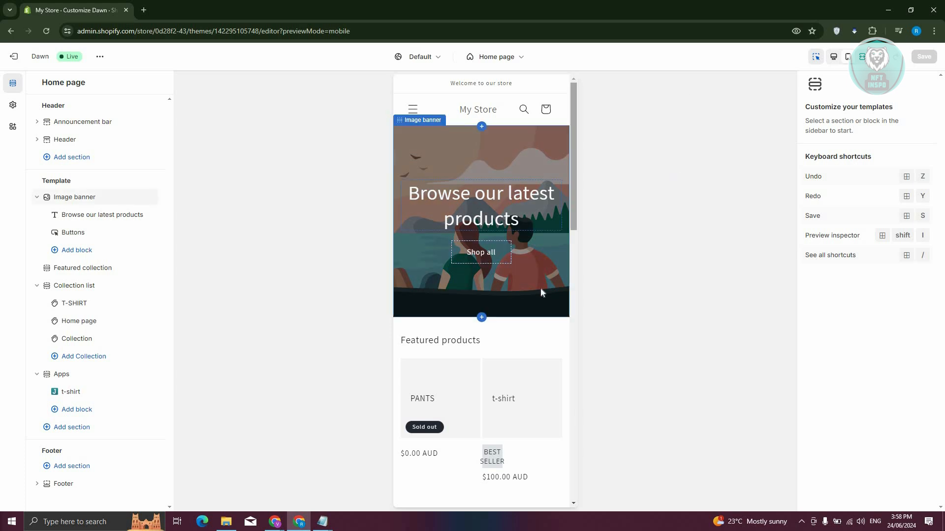
{"action": "scroll", "coordinate": [541, 289], "scroll_direction": "down", "scroll_amount": 4}
{"action": "scroll", "coordinate": [541, 290], "scroll_direction": "down", "scroll_amount": 12}
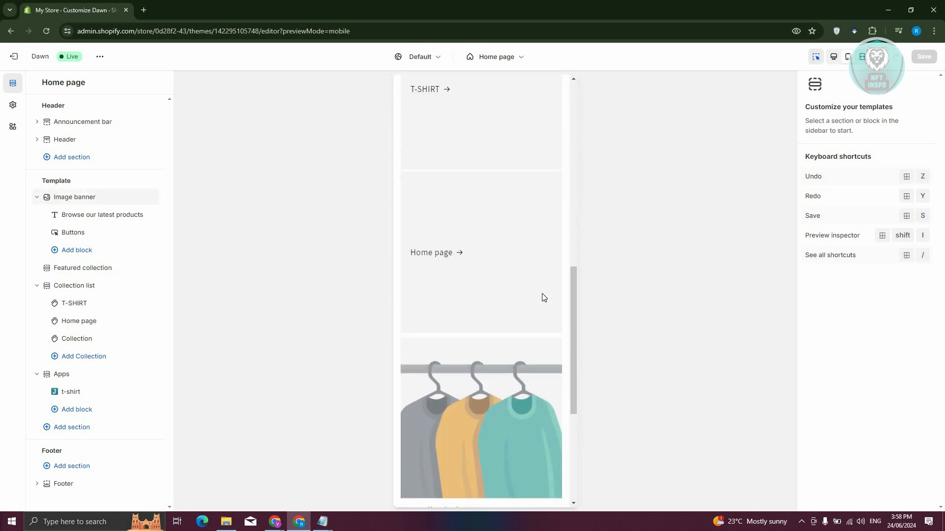
{"action": "scroll", "coordinate": [547, 291], "scroll_direction": "up", "scroll_amount": 8}
{"action": "scroll", "coordinate": [547, 290], "scroll_direction": "up", "scroll_amount": 8}
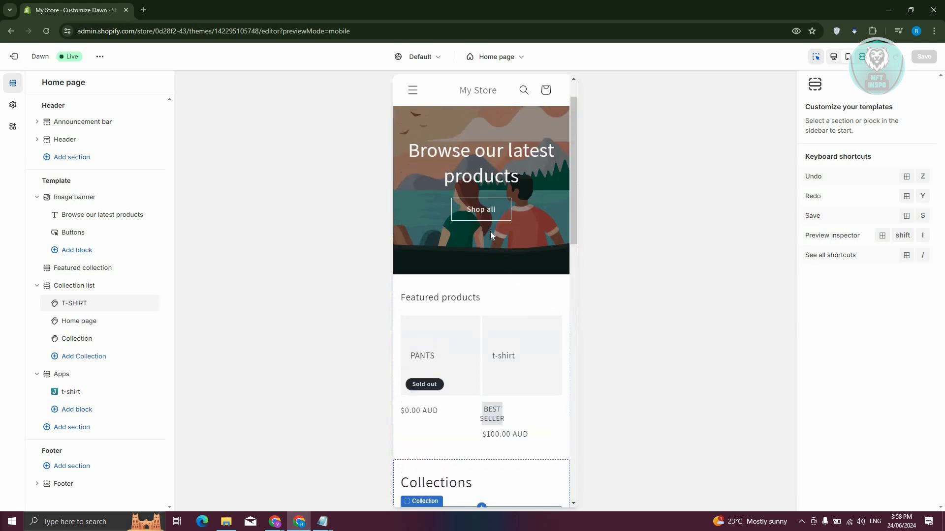
- Set the image banner's "Browse our latest products" heading size to Medium and check it in the desktop and mobile previews
{"action": "left_click", "coordinate": [103, 215]}
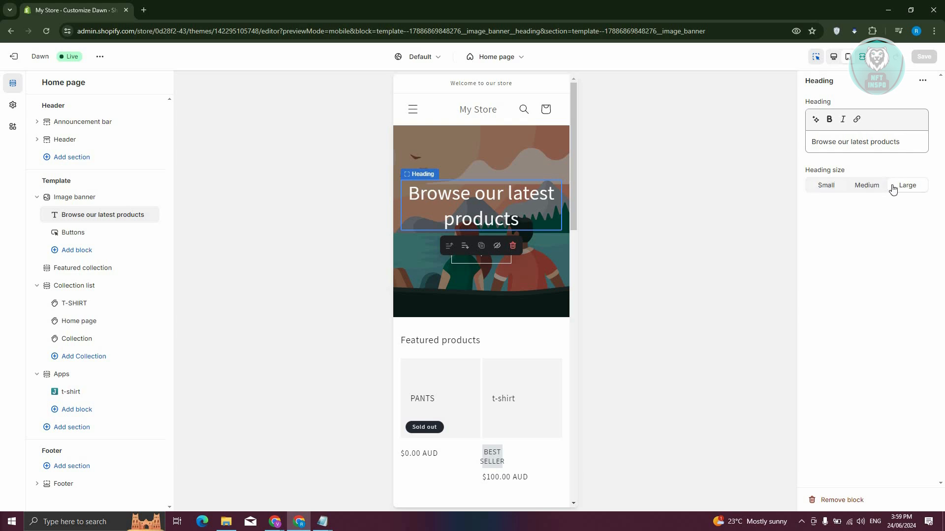
{"action": "left_click", "coordinate": [866, 191]}
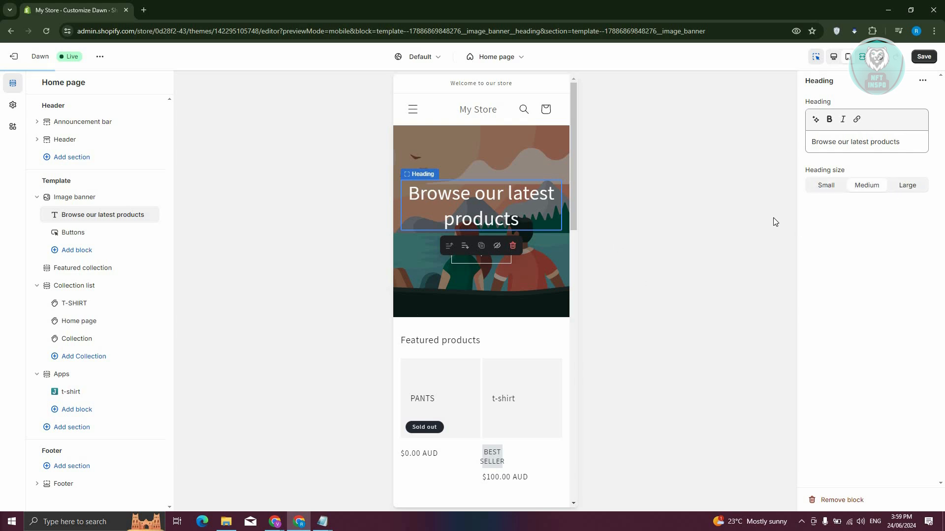
{"action": "left_click", "coordinate": [834, 57]}
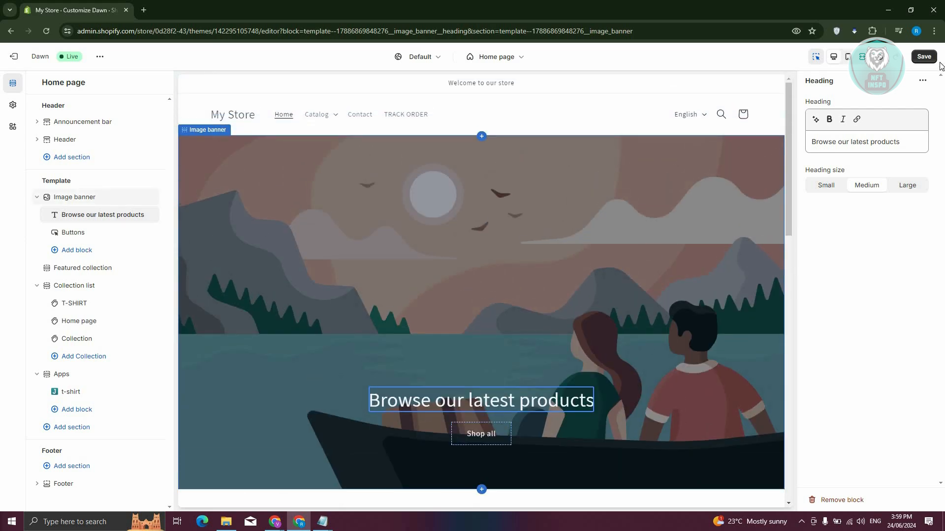
{"action": "left_click", "coordinate": [847, 56]}
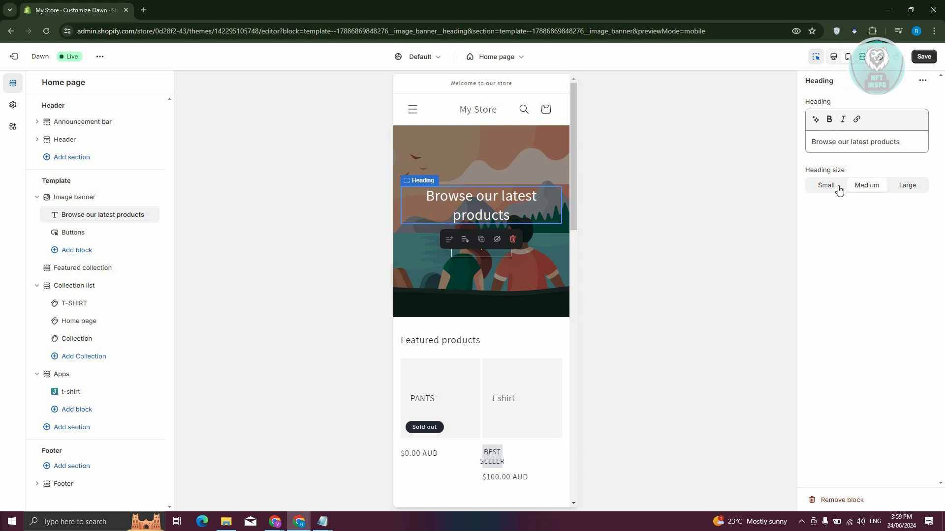
- Try the banner heading at Large and Small, comparing the desktop and mobile previews, and return it to Medium
{"action": "left_click", "coordinate": [907, 185]}
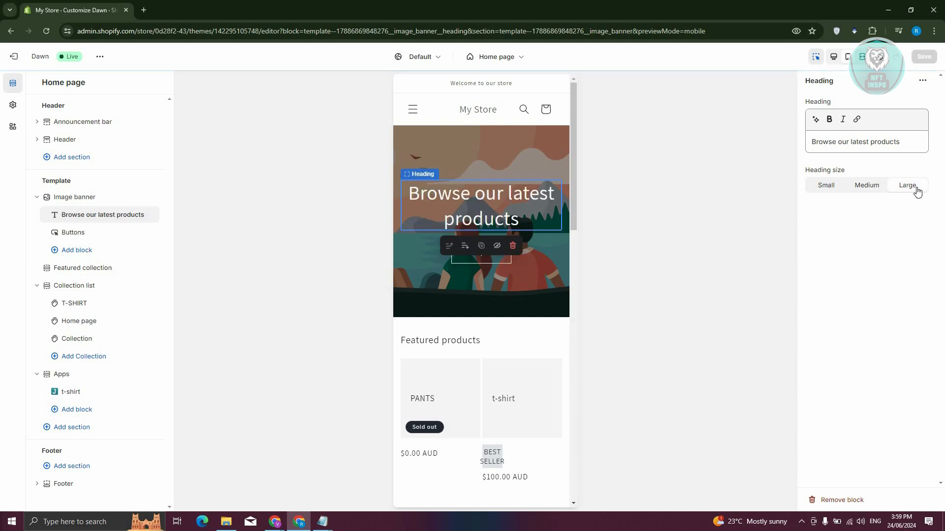
{"action": "left_click", "coordinate": [836, 187]}
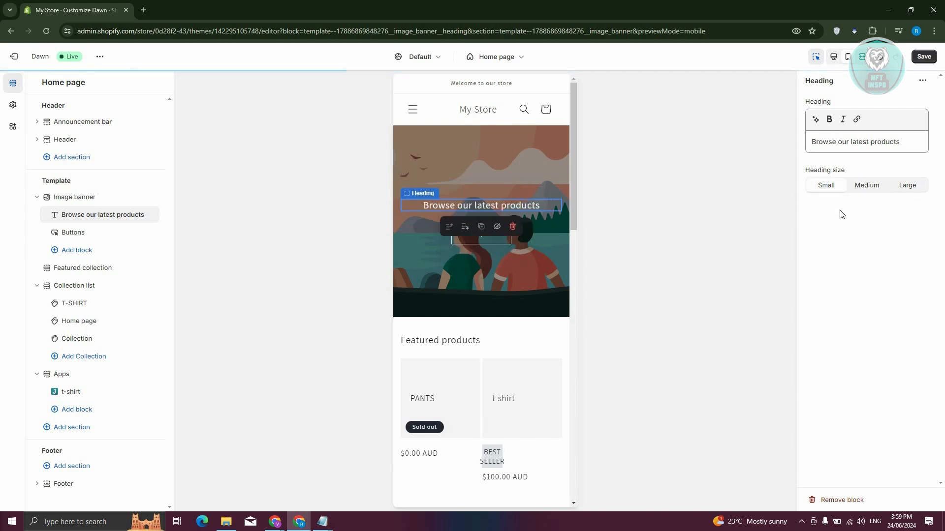
{"action": "left_click", "coordinate": [833, 57]}
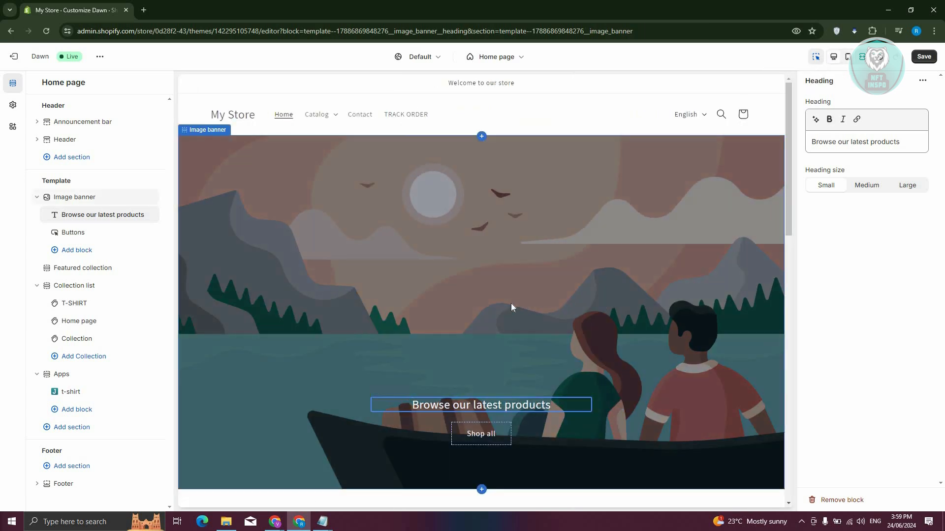
{"action": "scroll", "coordinate": [509, 304], "scroll_direction": "down", "scroll_amount": 2}
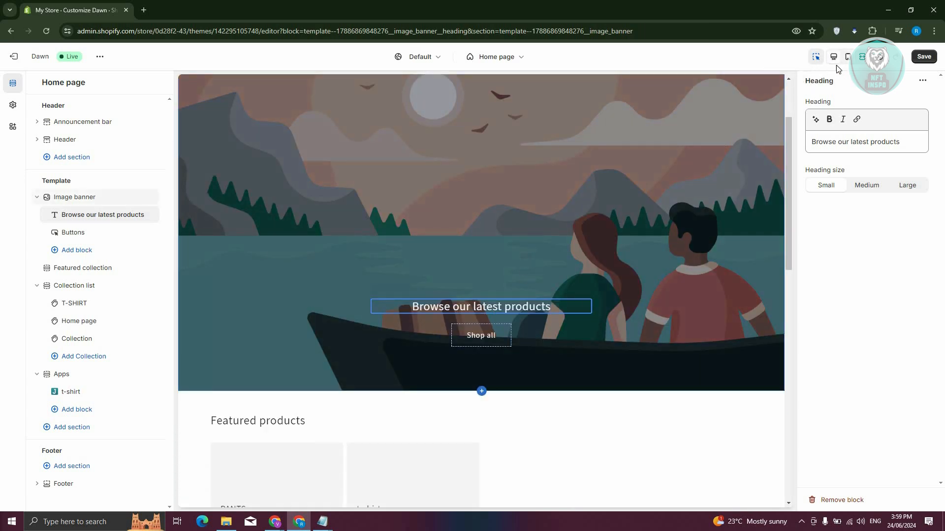
{"action": "left_click", "coordinate": [847, 58]}
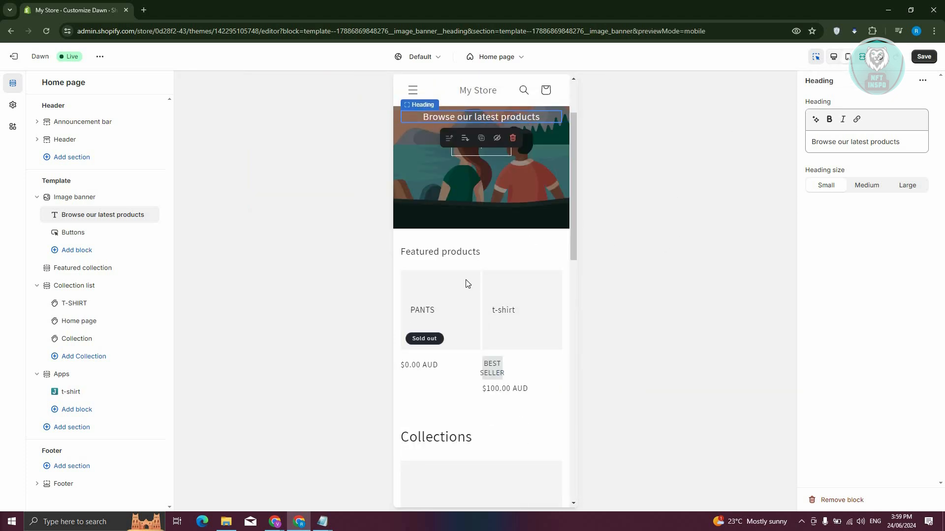
{"action": "scroll", "coordinate": [466, 286], "scroll_direction": "up", "scroll_amount": 3}
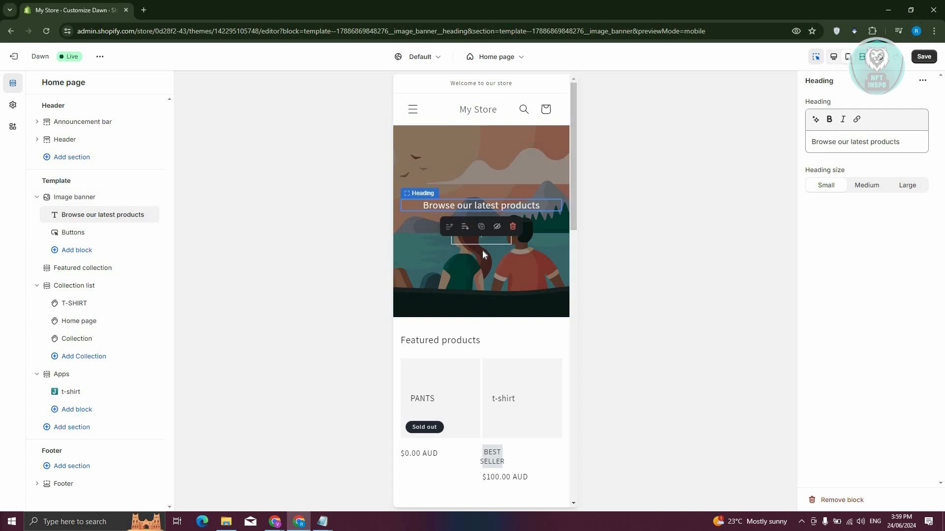
{"action": "left_click", "coordinate": [833, 59]}
{"action": "left_click", "coordinate": [848, 58]}
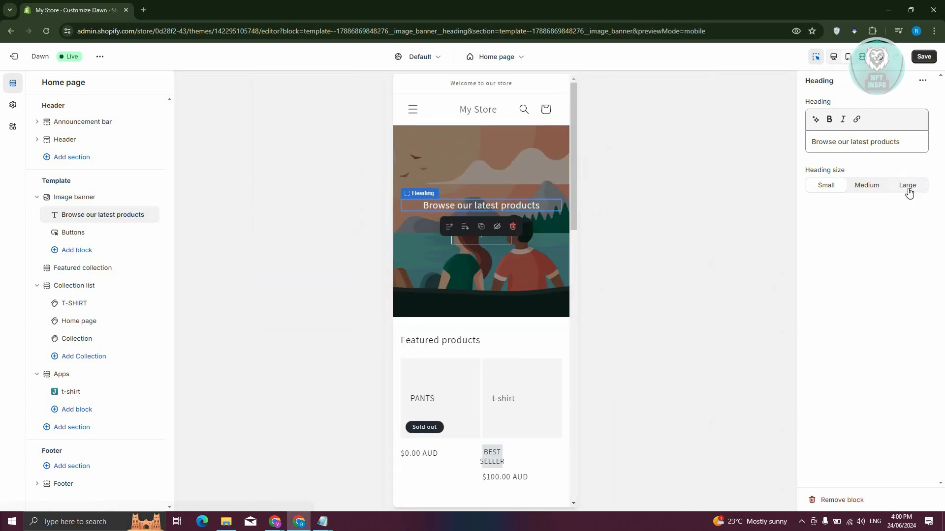
{"action": "left_click", "coordinate": [881, 191]}
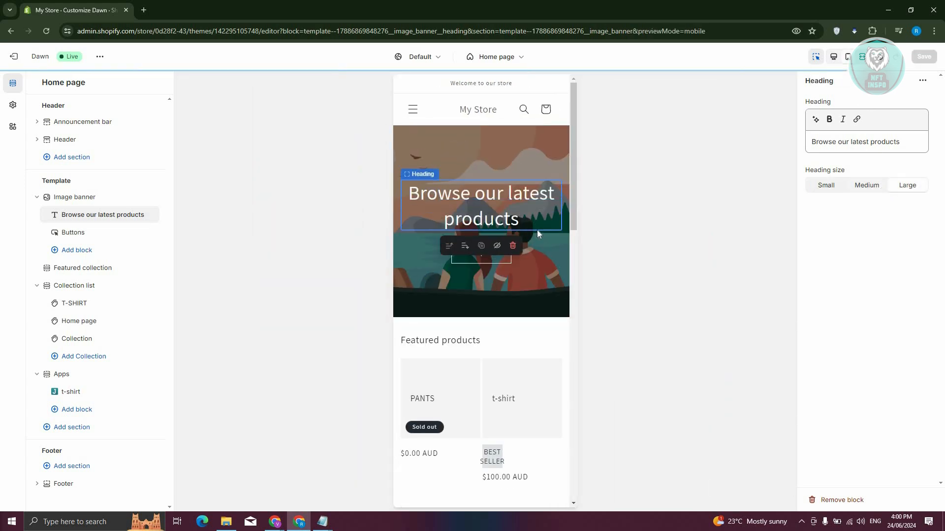
- Select the Image banner section and expand its Custom CSS settings
{"action": "left_click", "coordinate": [492, 154]}
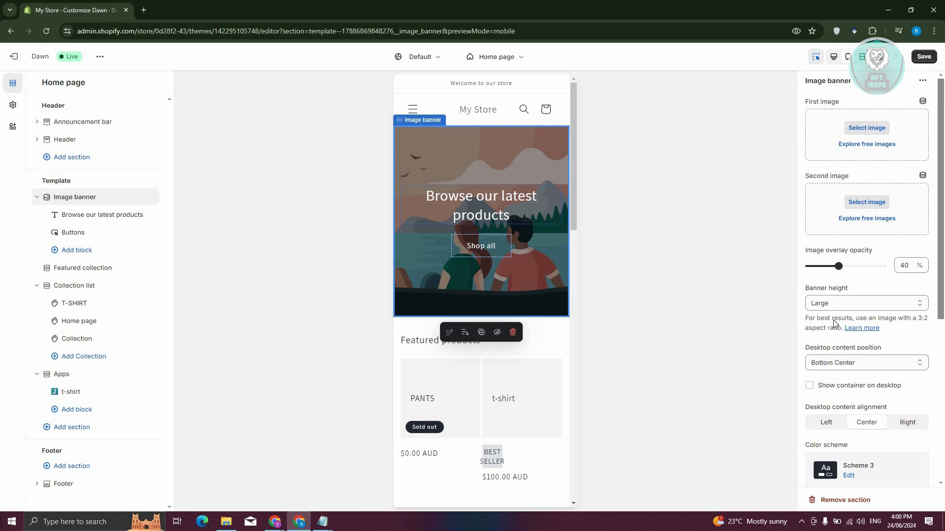
{"action": "scroll", "coordinate": [835, 351], "scroll_direction": "down", "scroll_amount": 5}
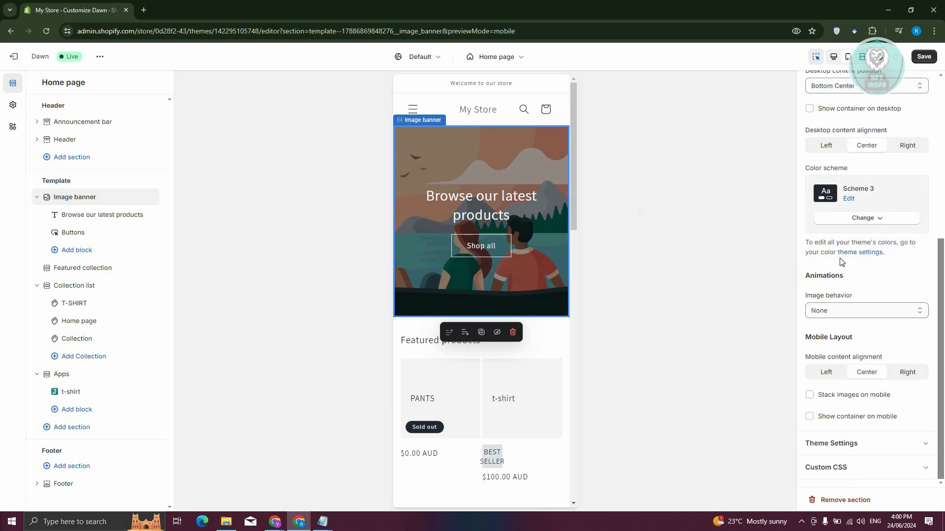
{"action": "left_click", "coordinate": [900, 468]}
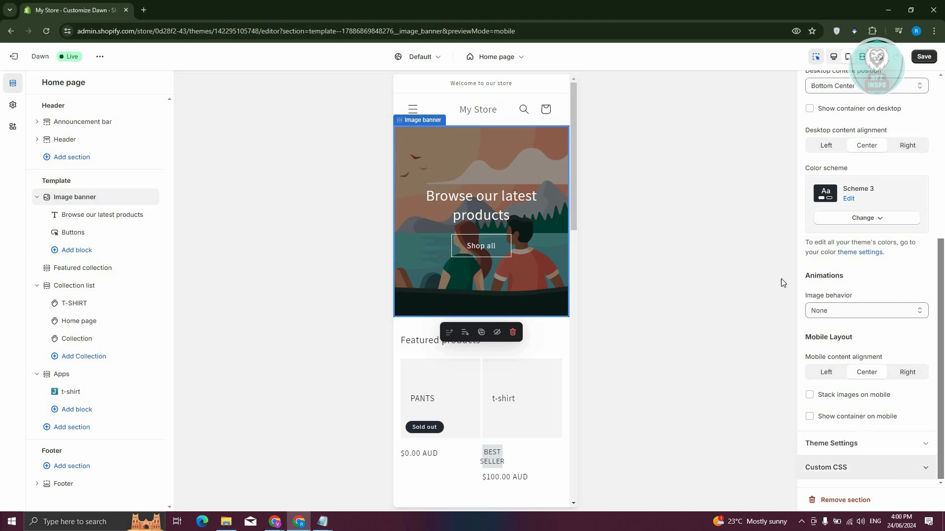
{"action": "scroll", "coordinate": [868, 351], "scroll_direction": "down", "scroll_amount": 2}
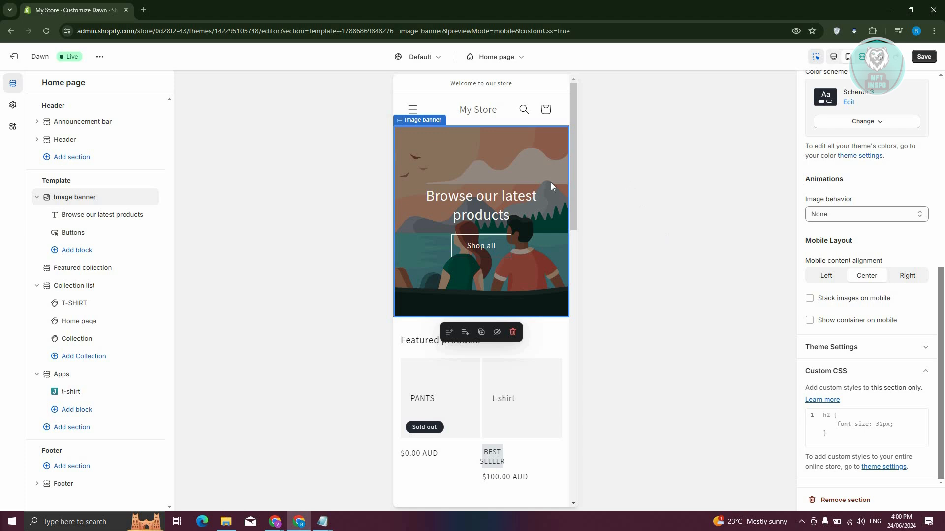
- Inspect the image banner in the browser's developer tools and select the banner__content element's class attribute, then close the tools
{"action": "right_click", "coordinate": [642, 178]}
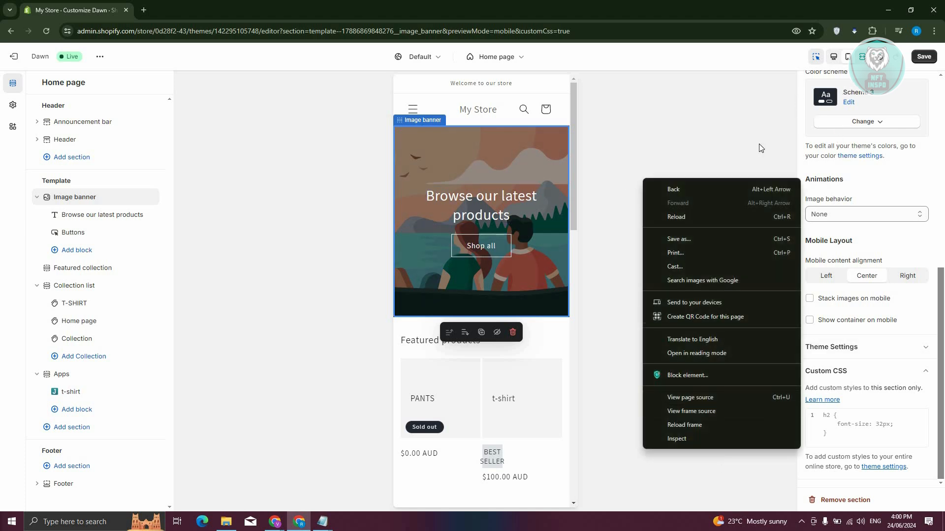
{"action": "left_click", "coordinate": [698, 437]}
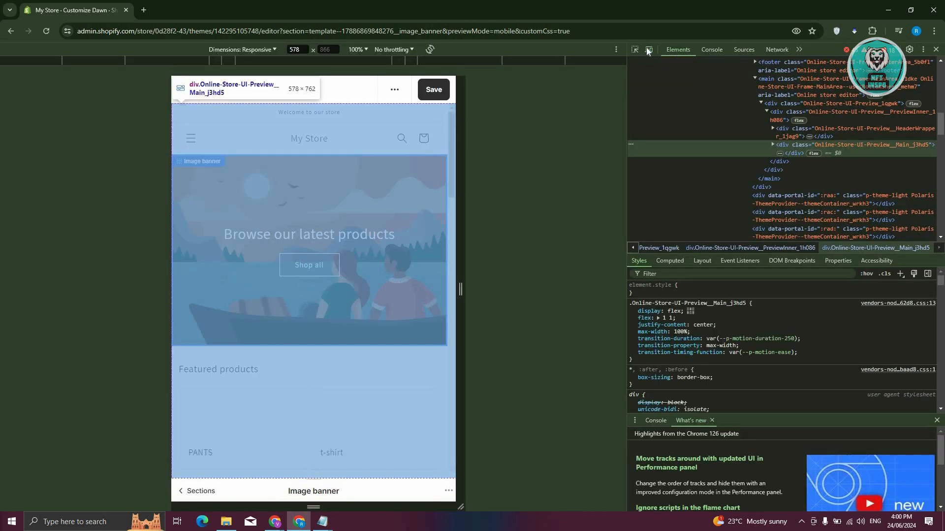
{"action": "left_click", "coordinate": [635, 49]}
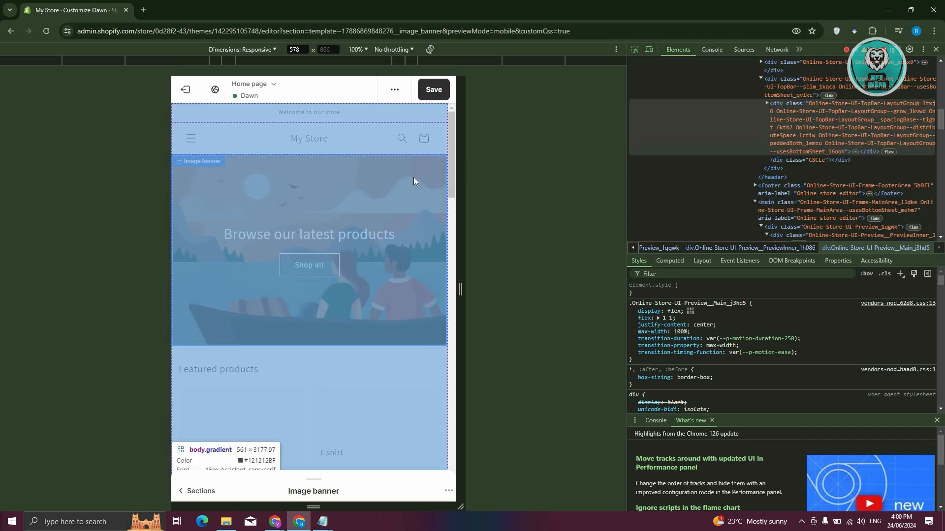
{"action": "left_click", "coordinate": [414, 178]}
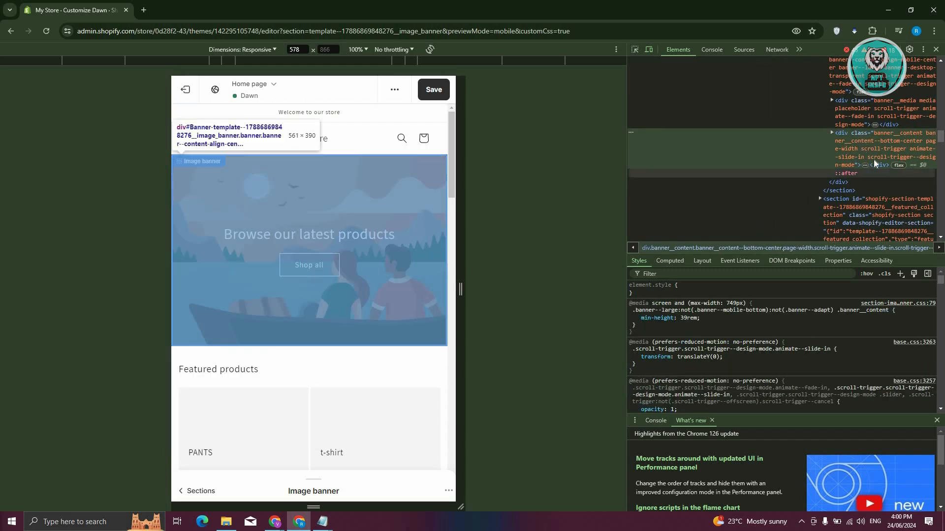
{"action": "double_click", "coordinate": [889, 135]}
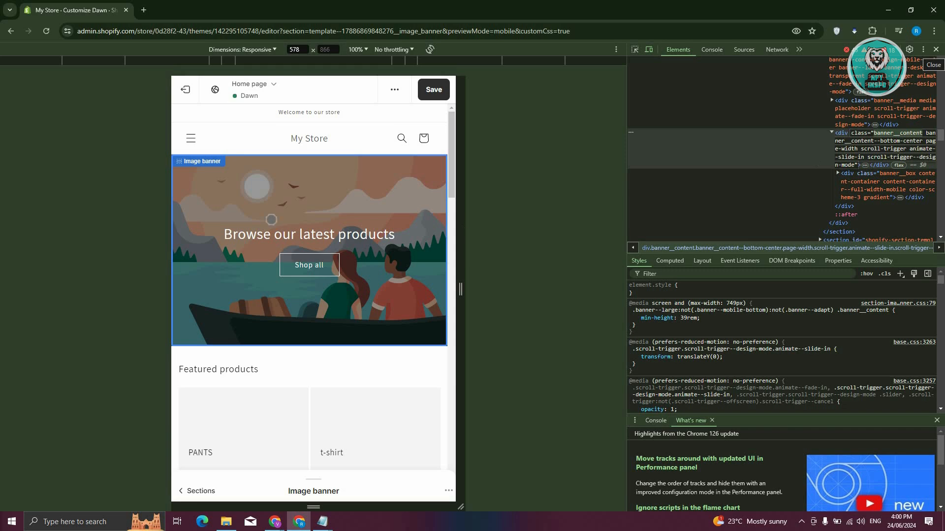
{"action": "left_click", "coordinate": [937, 51]}
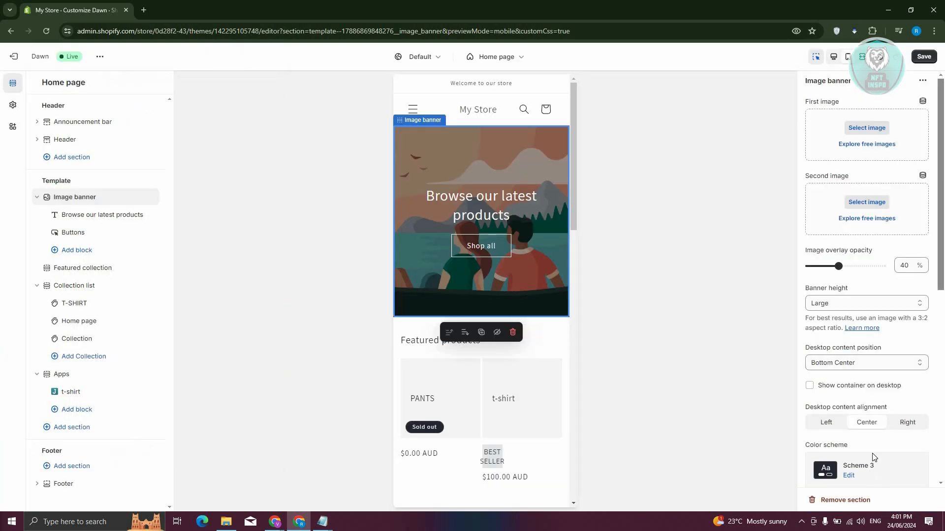
- Open the Image banner section's Custom CSS code box for editing
{"action": "scroll", "coordinate": [873, 455], "scroll_direction": "down", "scroll_amount": 8}
{"action": "left_click", "coordinate": [859, 421]}
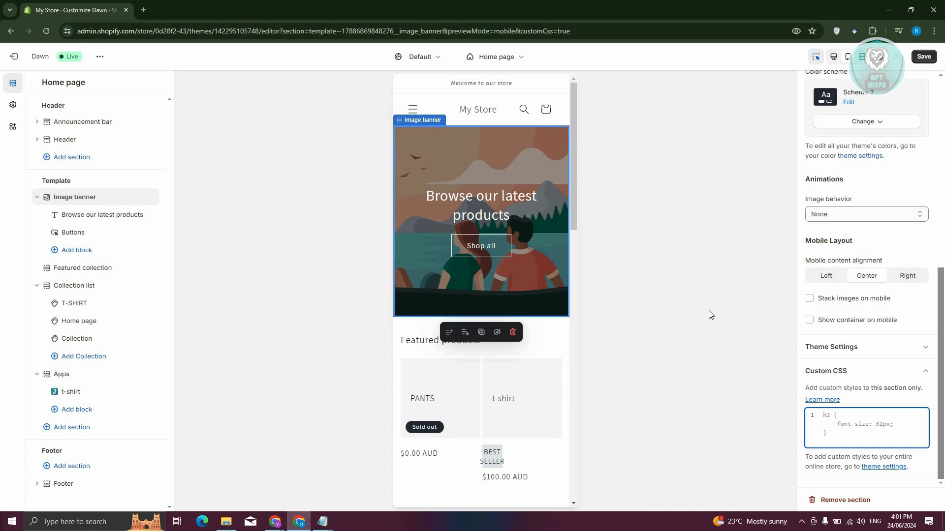
{"action": "scroll", "coordinate": [842, 113], "scroll_direction": "up", "scroll_amount": 4}
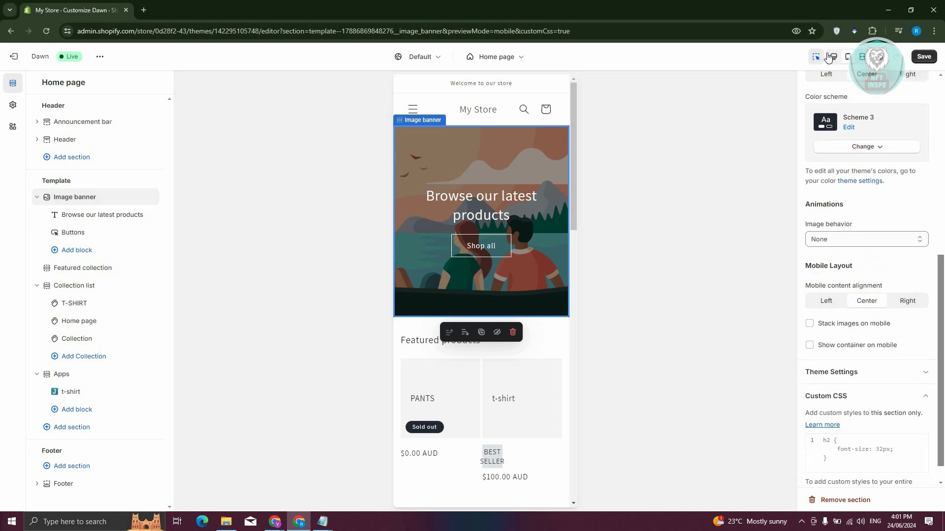